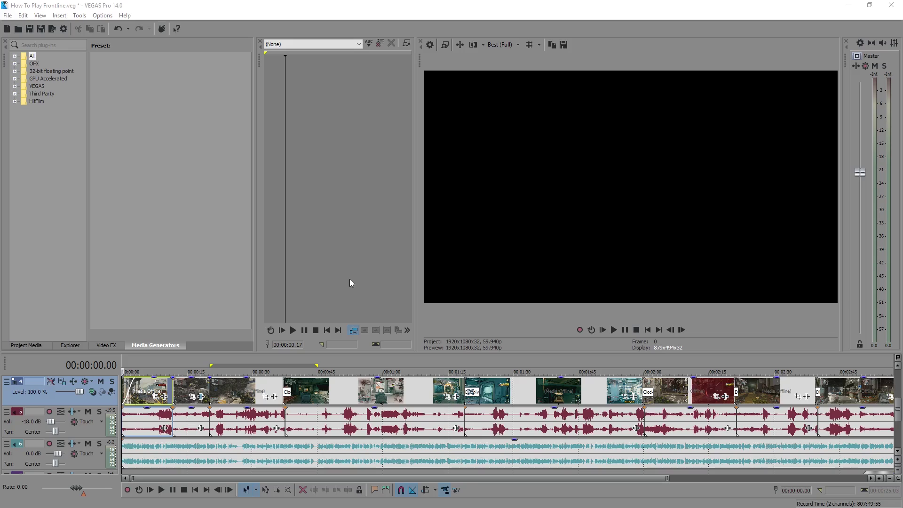
mouse_move(391, 479)
mouse_down()
mouse_move(400, 479)
mouse_move(375, 489)
mouse_up()
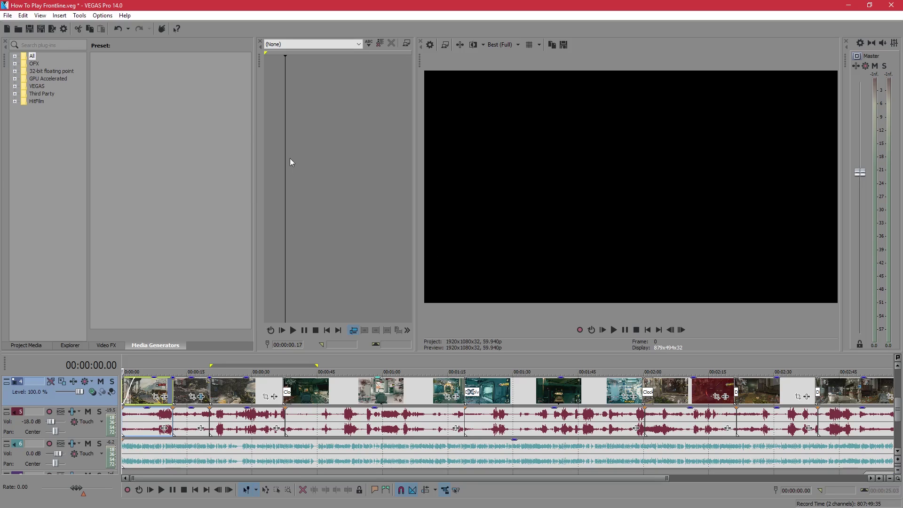
- Open Render As and pick the MainConcept AVC/AAC YouTube 1080p60FPS template
click(13, 15)
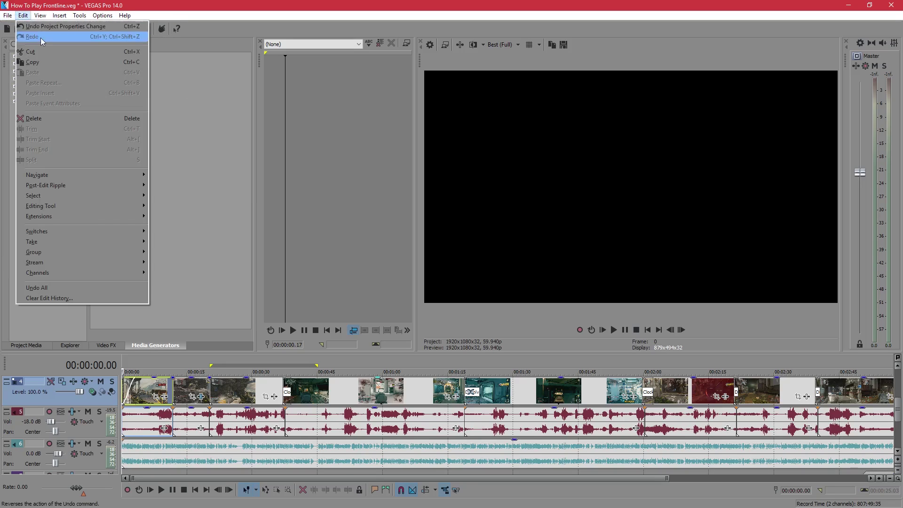
click(7, 15)
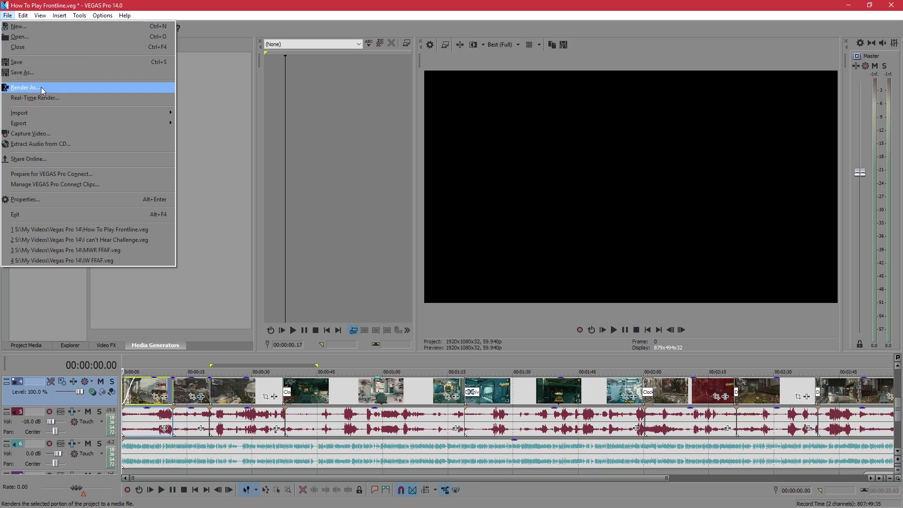
click(41, 87)
click(228, 217)
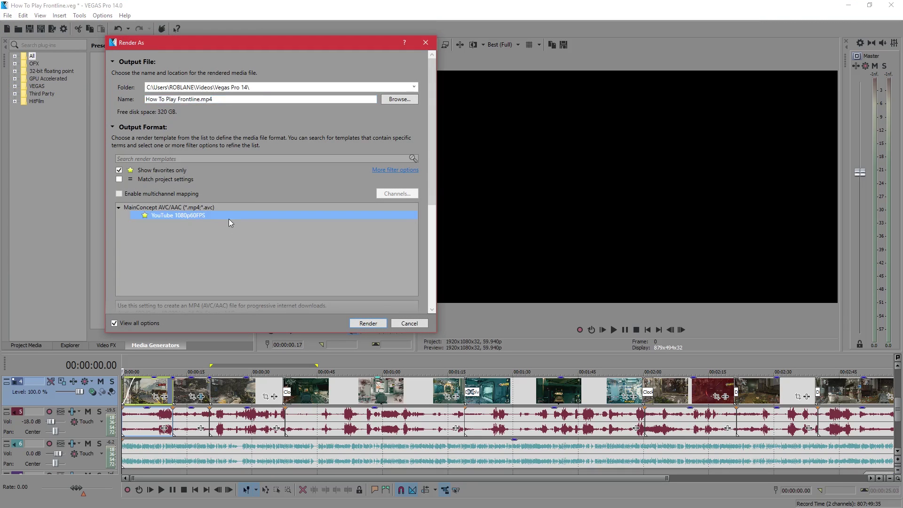
scroll(424, 240, down, 2)
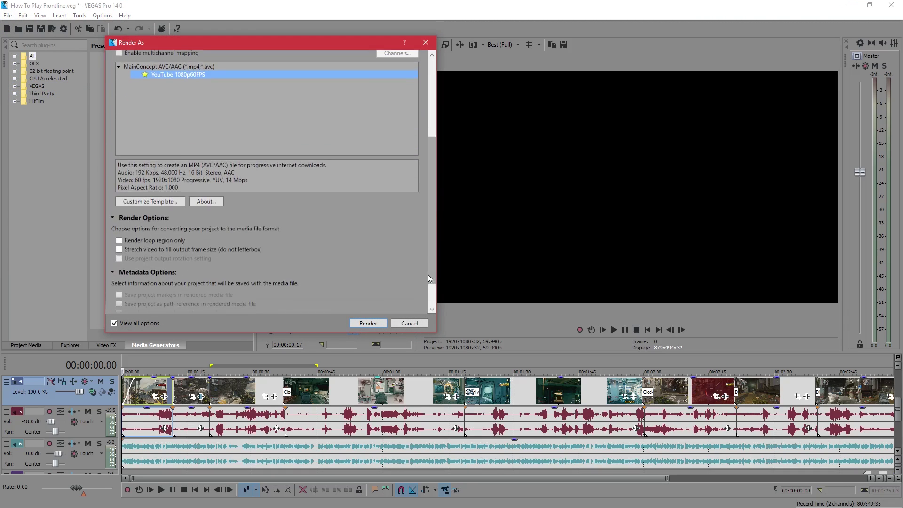
scroll(423, 258, up, 1)
scroll(430, 232, up, 1)
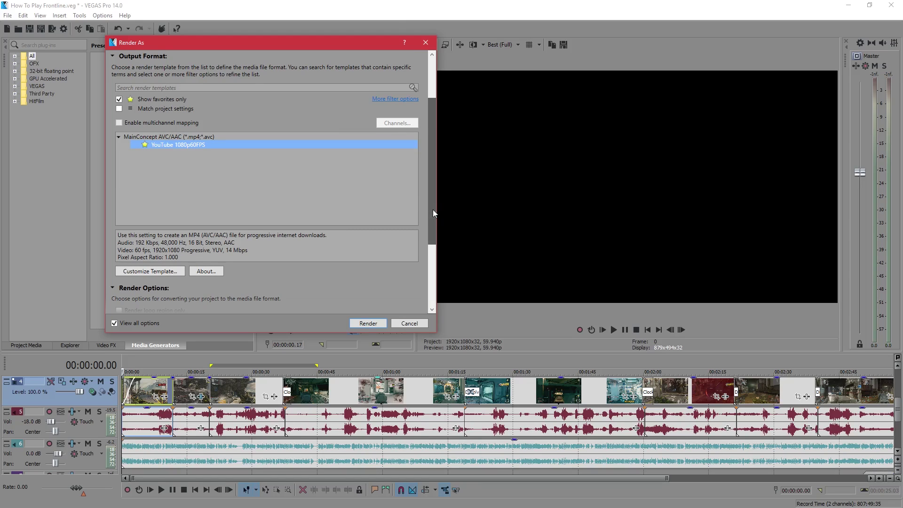
drag(433, 210, 433, 236)
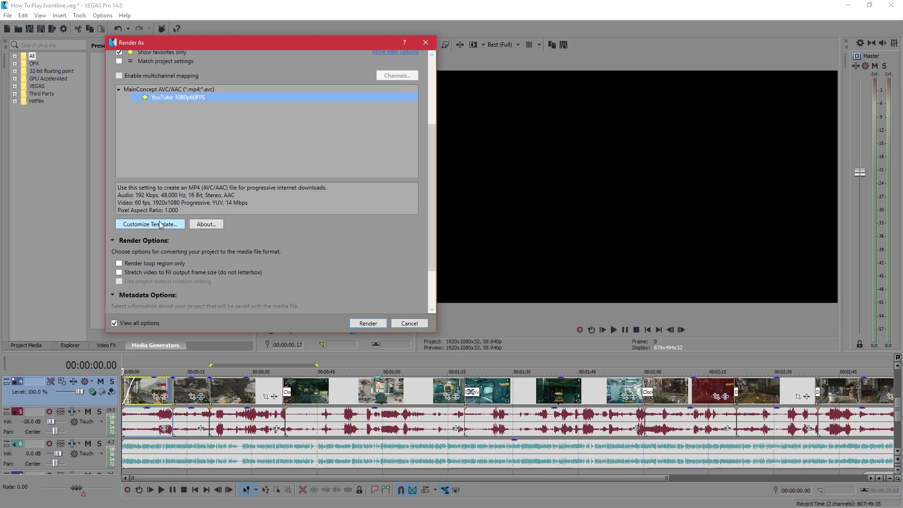
- Review the YouTube template's System and Video settings, then exit Render As without rendering
click(165, 225)
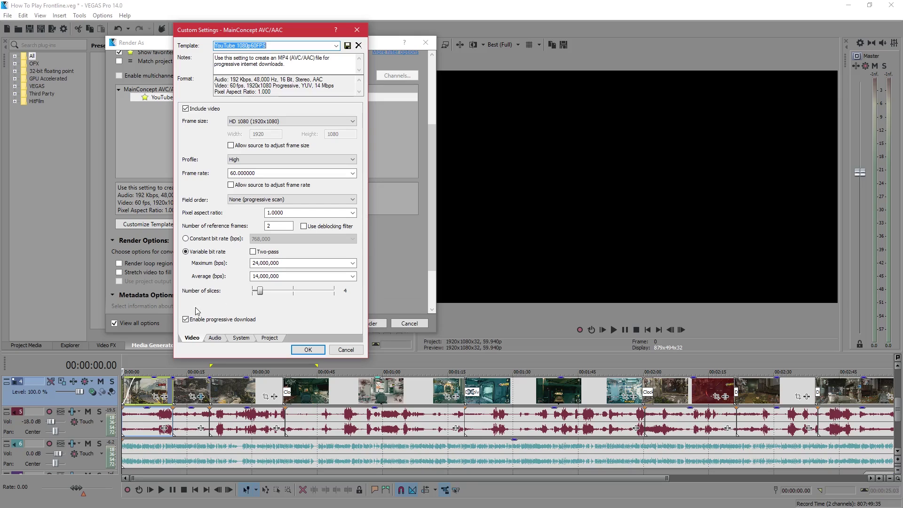
click(240, 338)
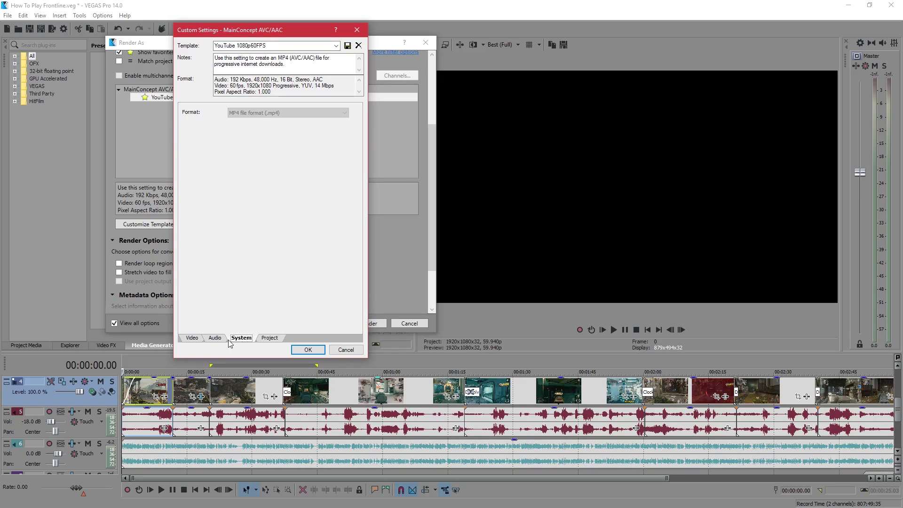
click(196, 338)
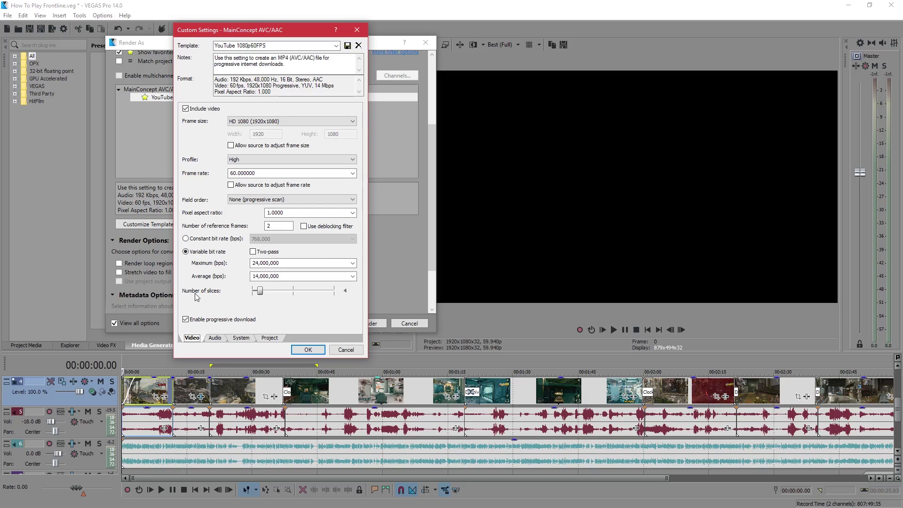
click(311, 348)
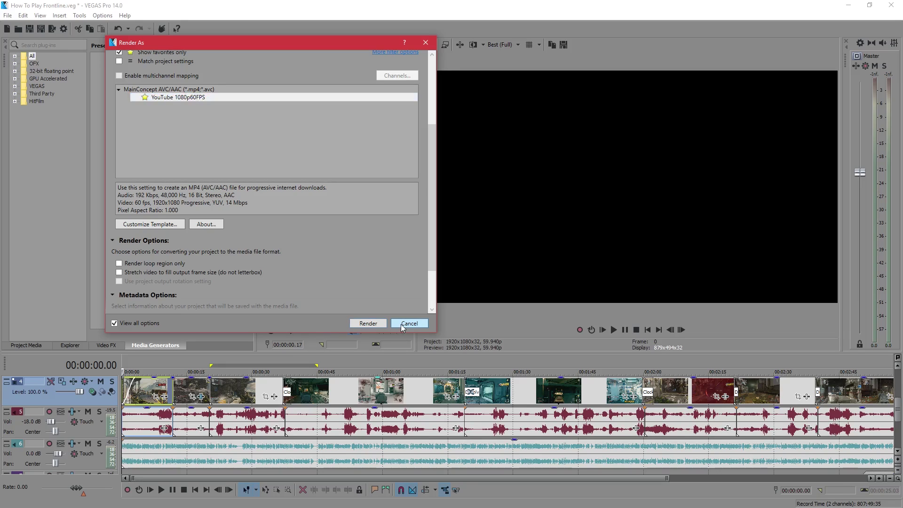
click(410, 323)
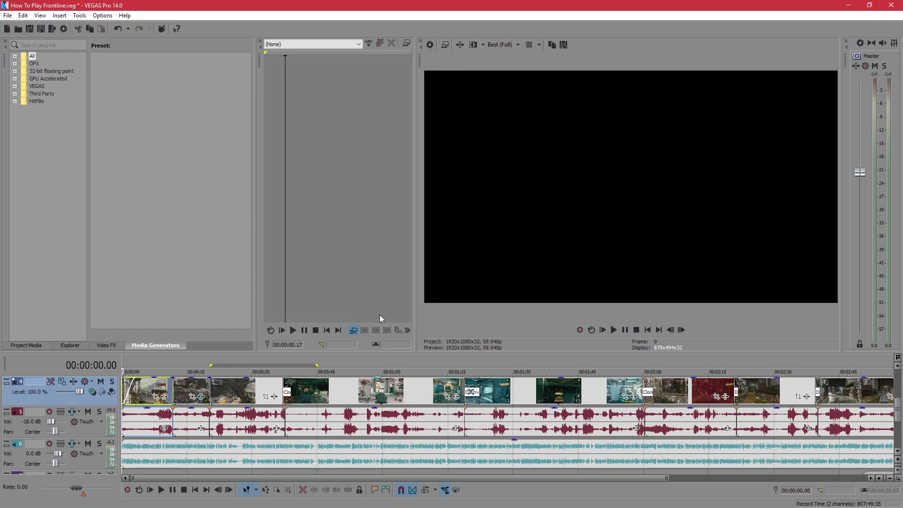
- Set the Video preference GPU acceleration of video processing to NVIDIA GeForce GTX 970
click(103, 15)
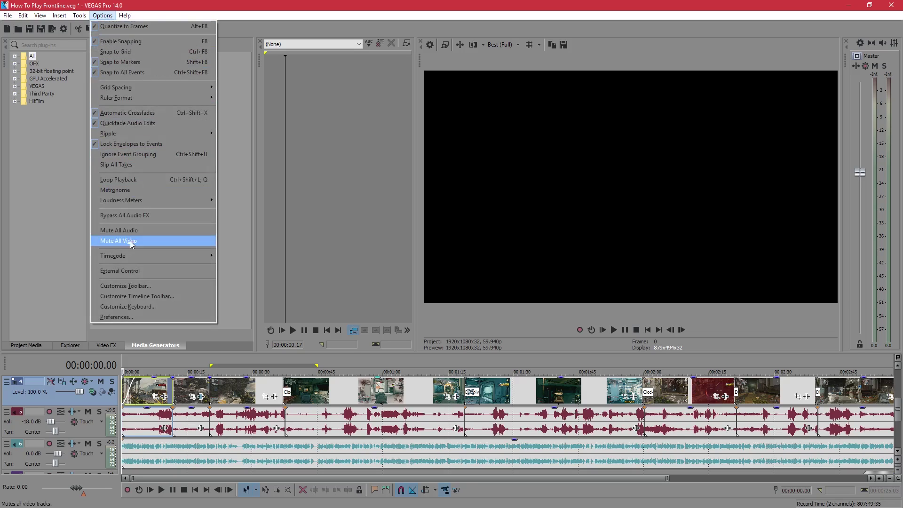
click(127, 317)
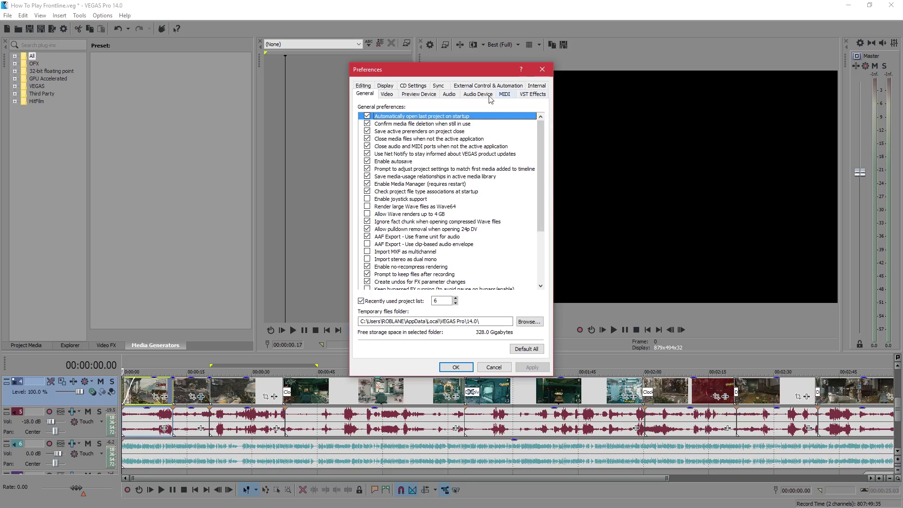
click(393, 97)
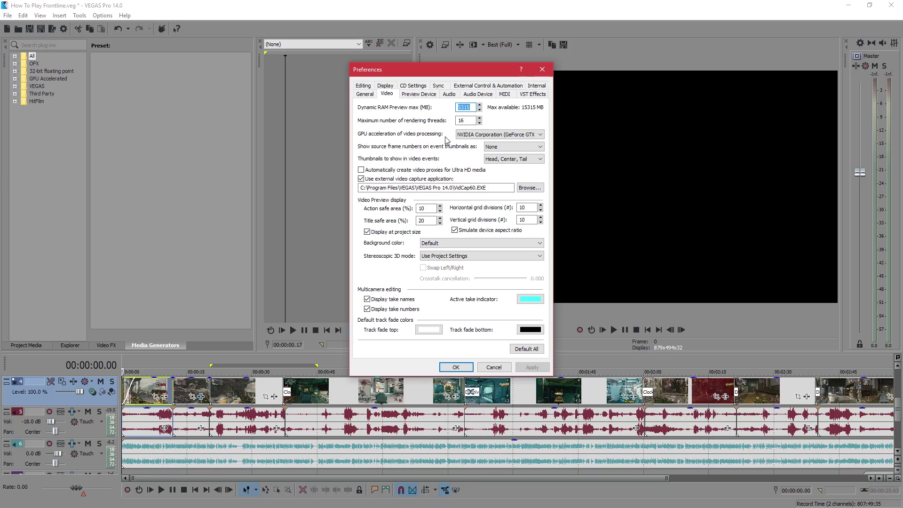
click(515, 134)
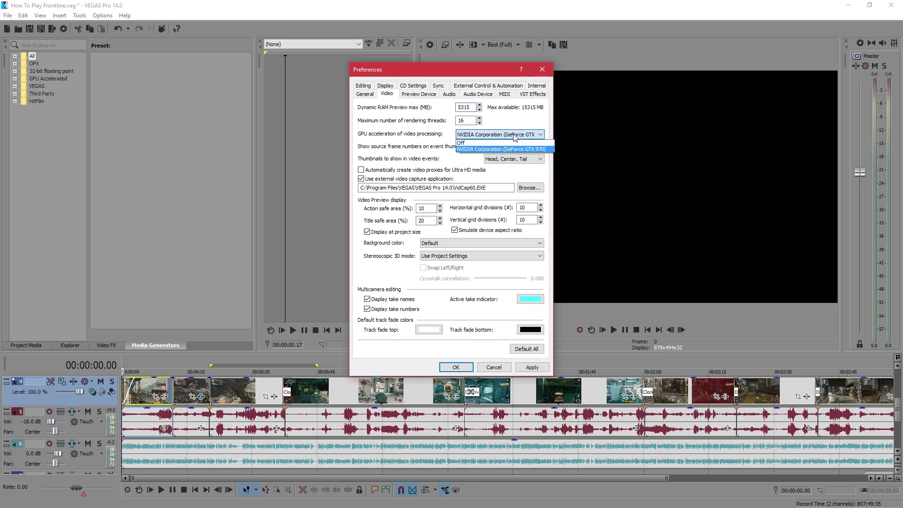
click(484, 150)
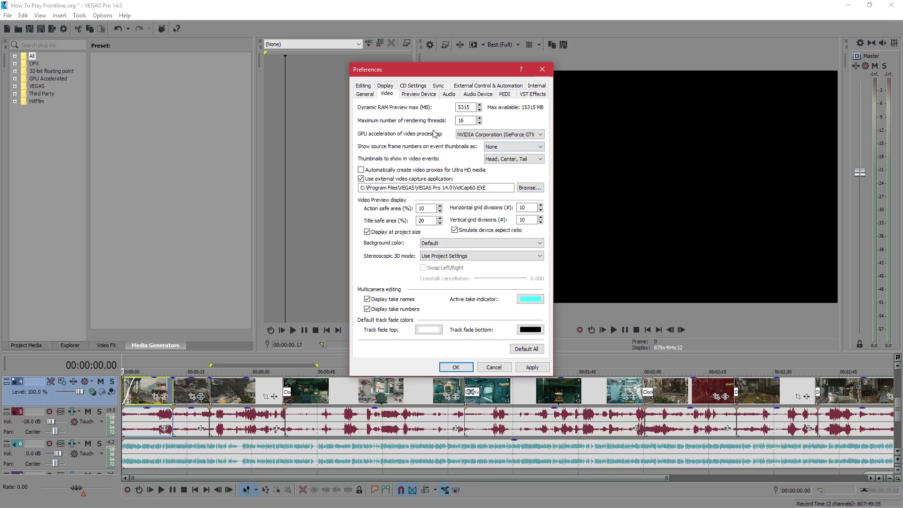
- Switch the Internal preference Allow GPU Rendering from FALSE to TRUE, applying and confirming it
click(536, 86)
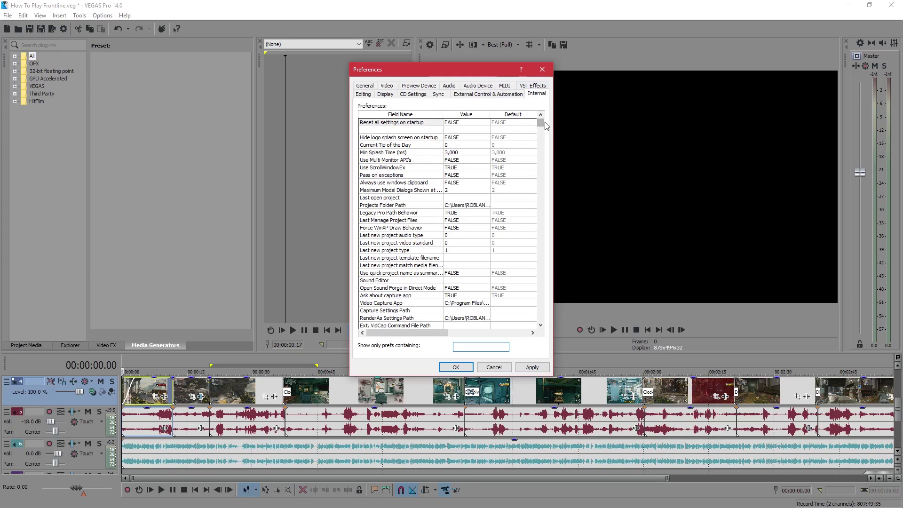
mouse_move(540, 124)
mouse_down()
mouse_move(541, 184)
mouse_move(543, 123)
mouse_up()
text(gpu)
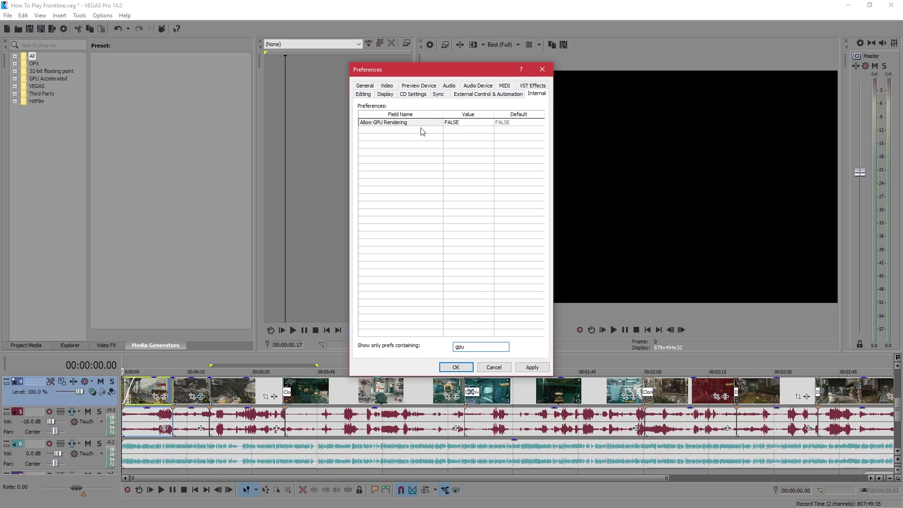
click(457, 125)
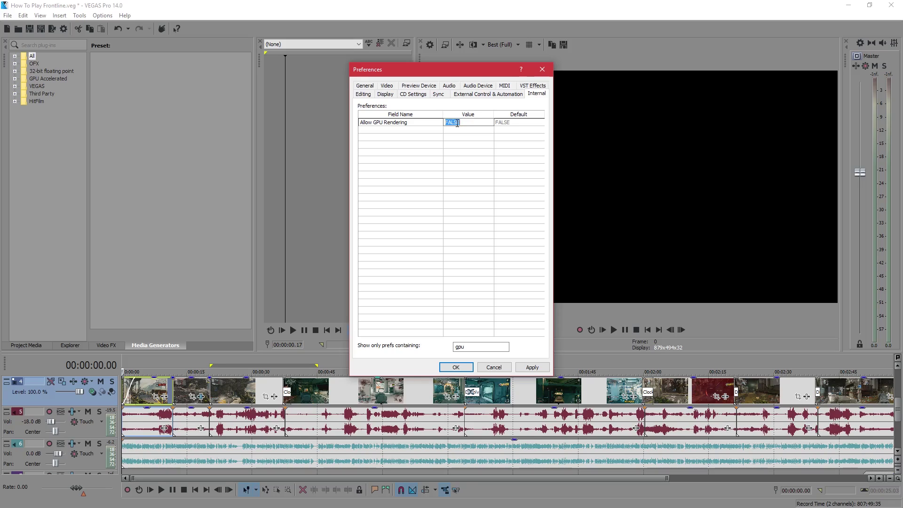
text(TRU)
text(E)
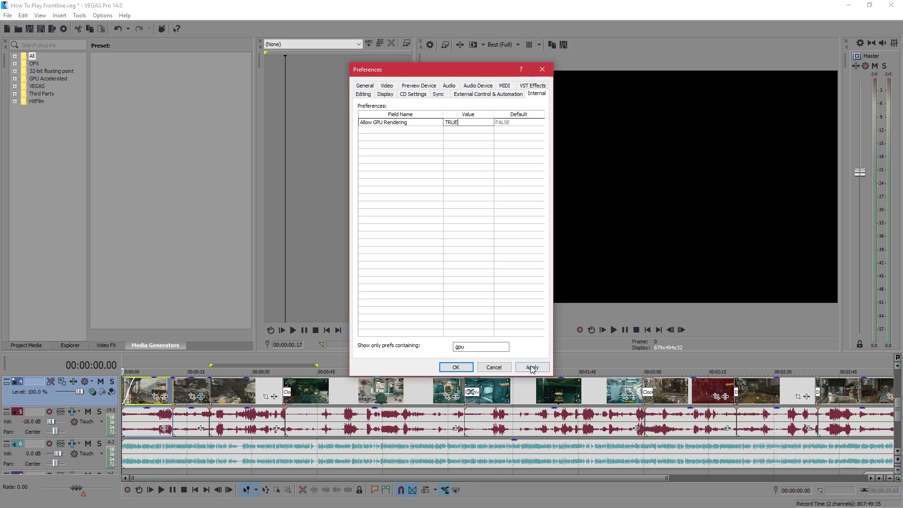
click(532, 369)
click(455, 367)
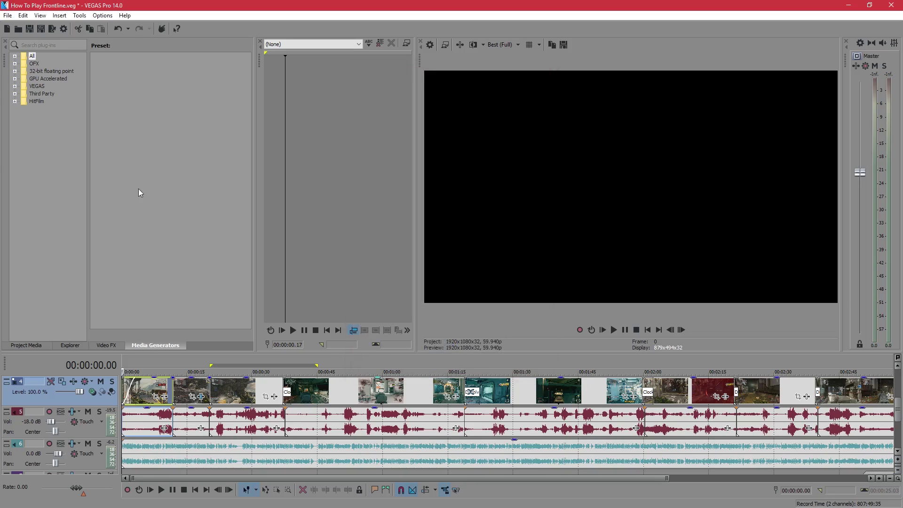
- Customize the YouTube 1080p60FPS template with encode mode 'Render using CUDA if available'
click(7, 16)
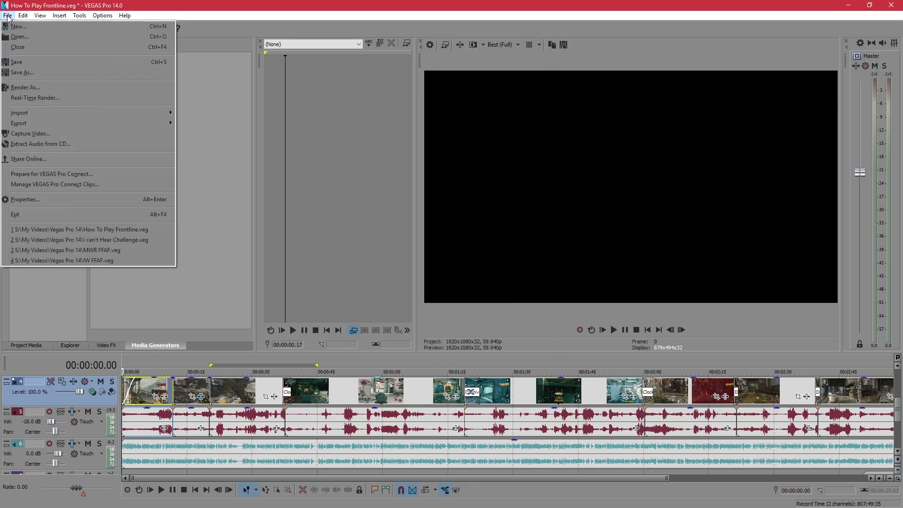
click(32, 88)
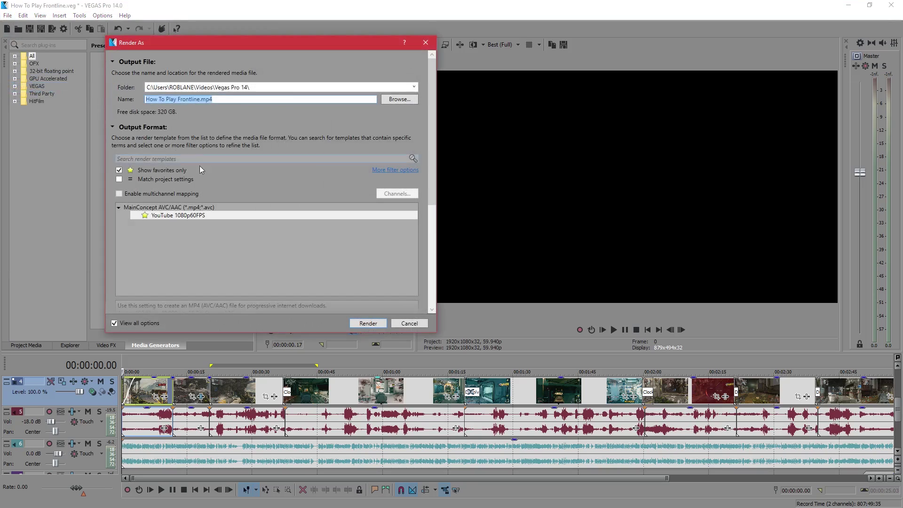
click(198, 217)
scroll(435, 195, down, 3)
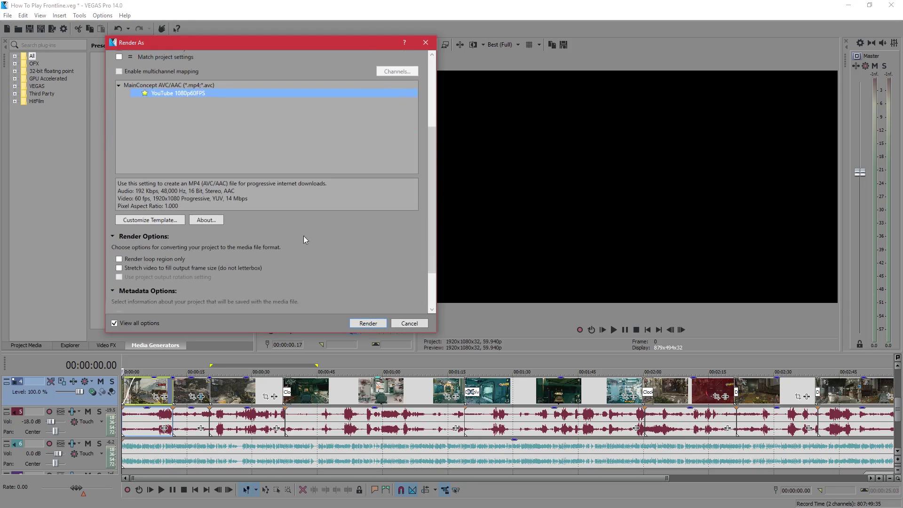
click(148, 219)
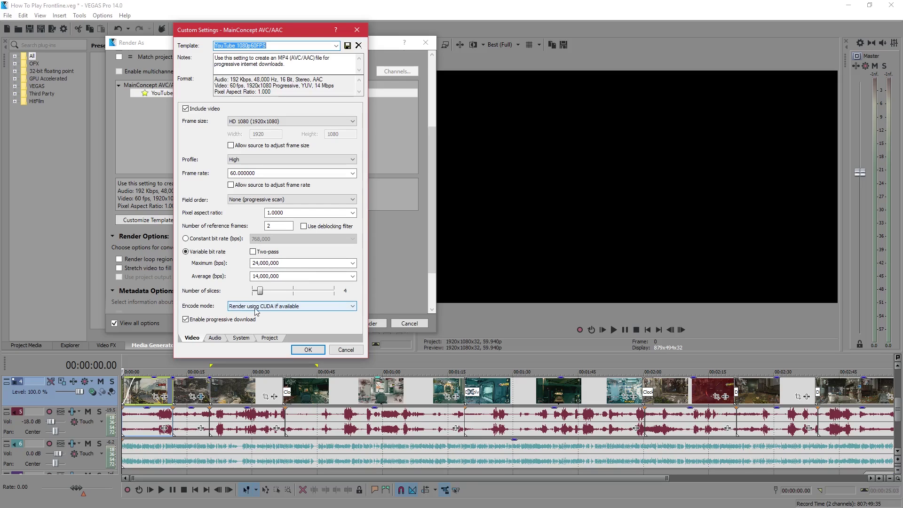
click(302, 310)
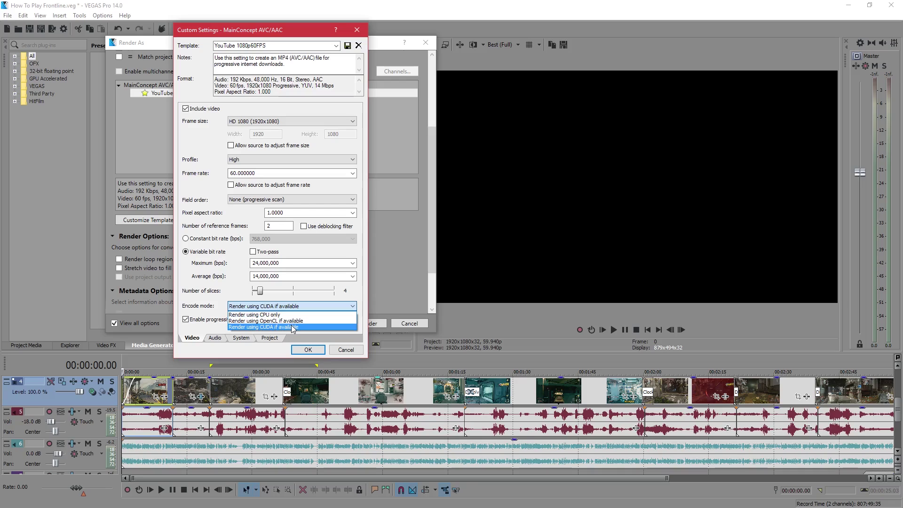
click(293, 327)
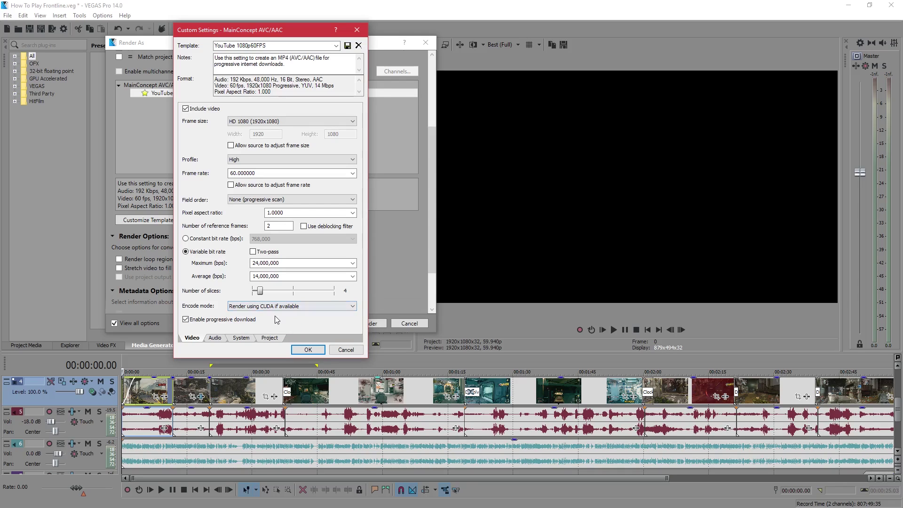
- Verify CUDA availability with Check GPU, keep the template settings, and leave Render As
click(240, 338)
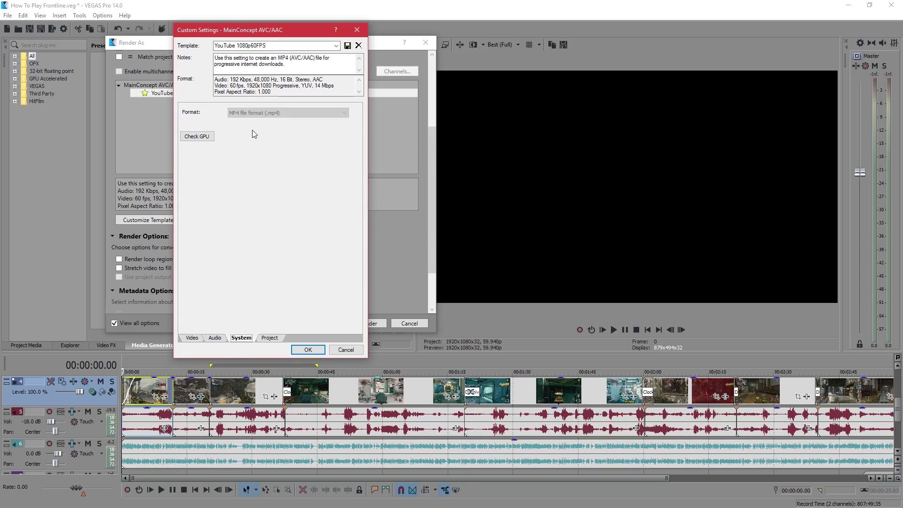
click(203, 135)
click(198, 338)
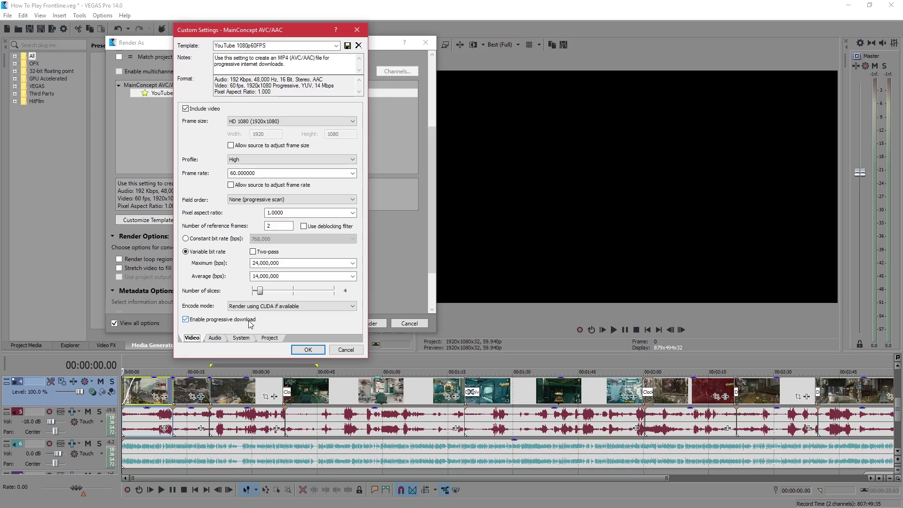
click(308, 349)
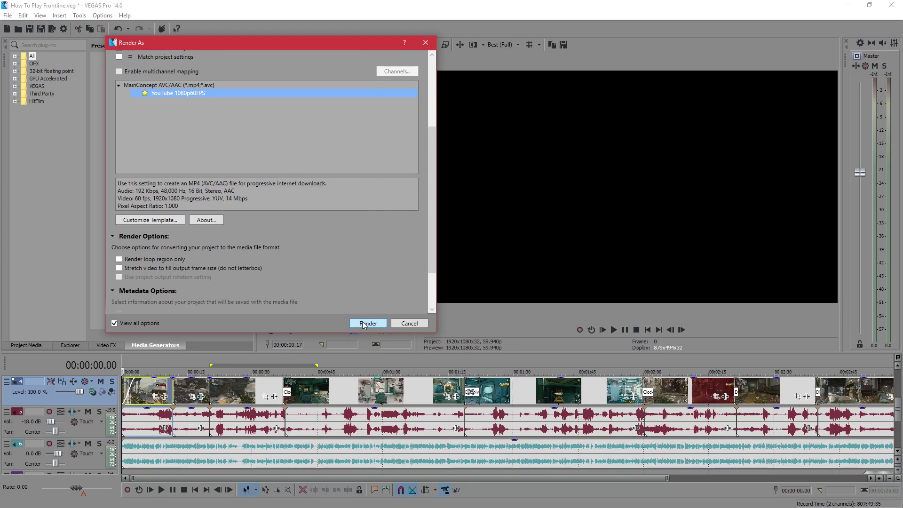
click(411, 322)
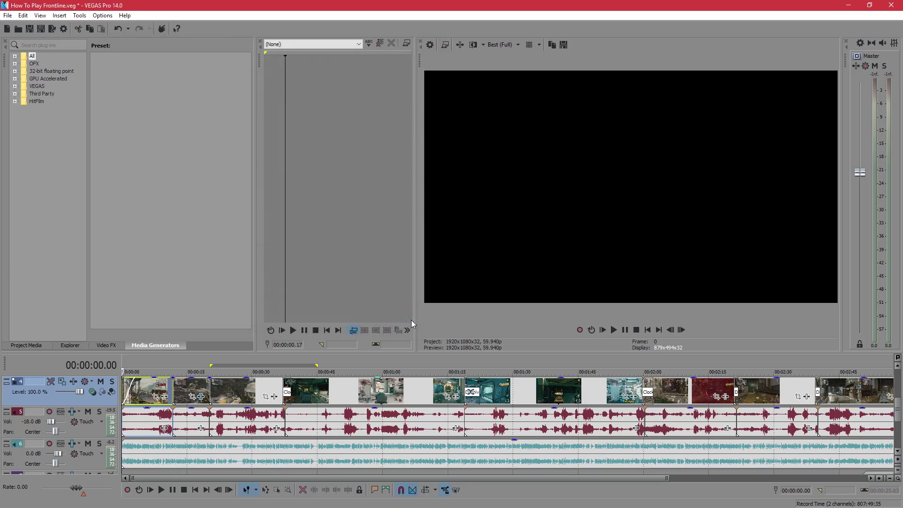